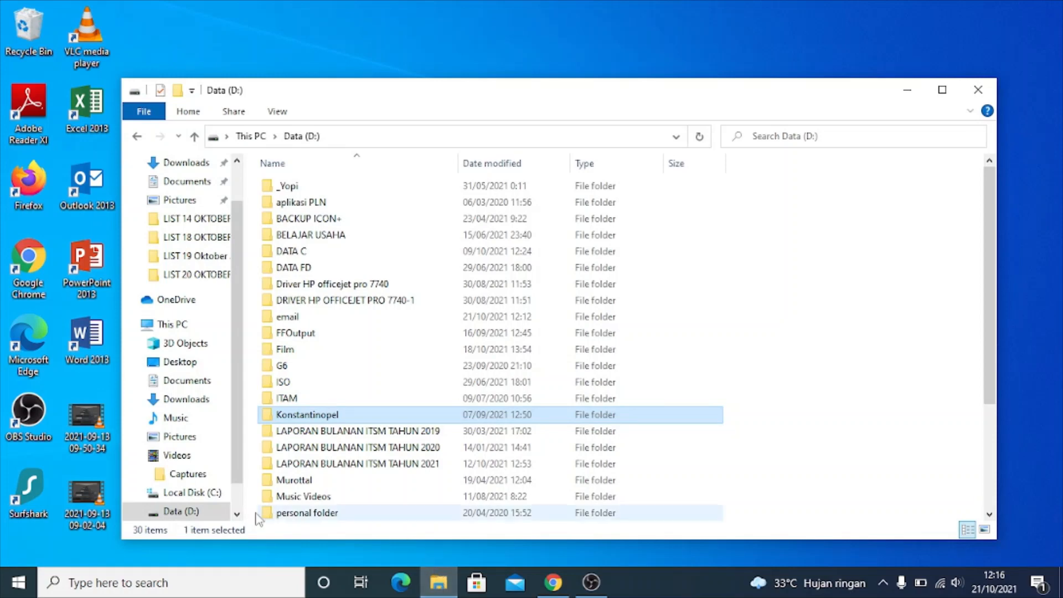
Open the Software folder on the Data (D:) drive
click(359, 482)
key(Down)
key(Down)
key(Down)
key(Down)
key(Down)
key(Down)
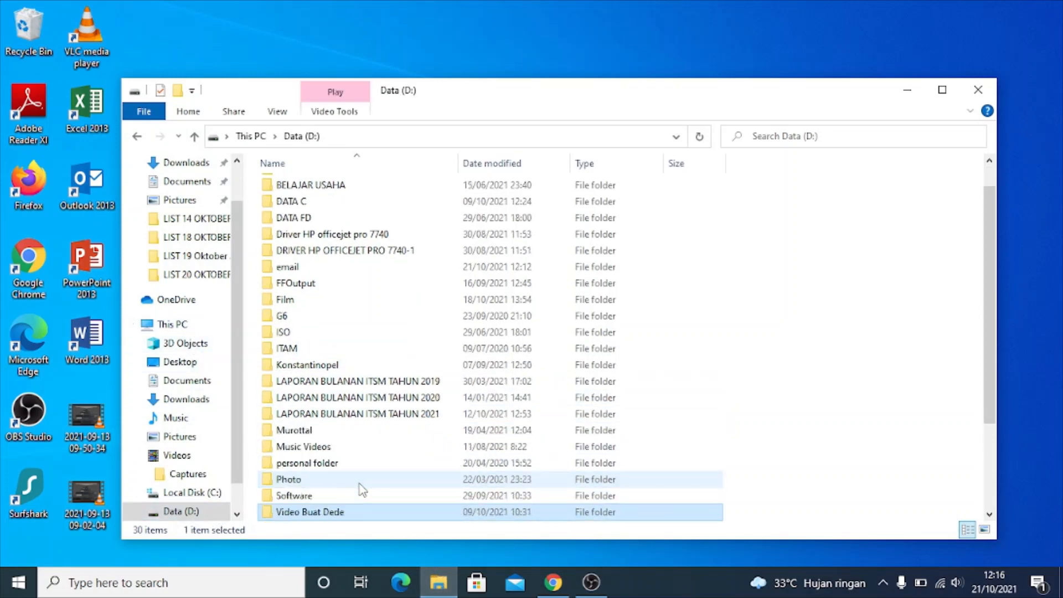
key(Up)
key(Up)
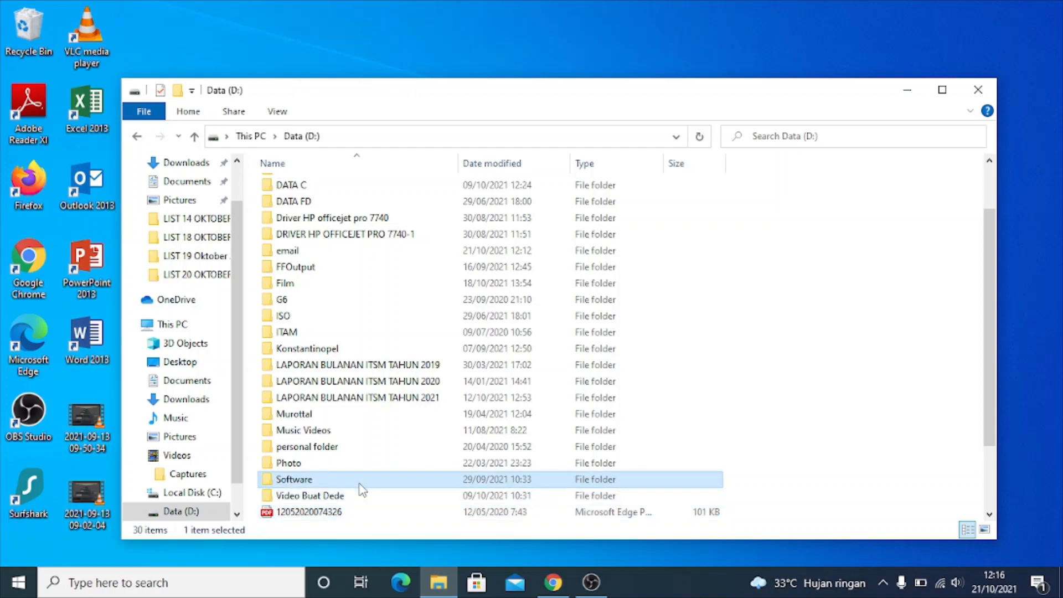
key(Return)
Run the formatfactory-5-7-5-0 installer from the Software folder as administrator
key(Down)
key(Down)
key(Down)
key(Down)
key(Down)
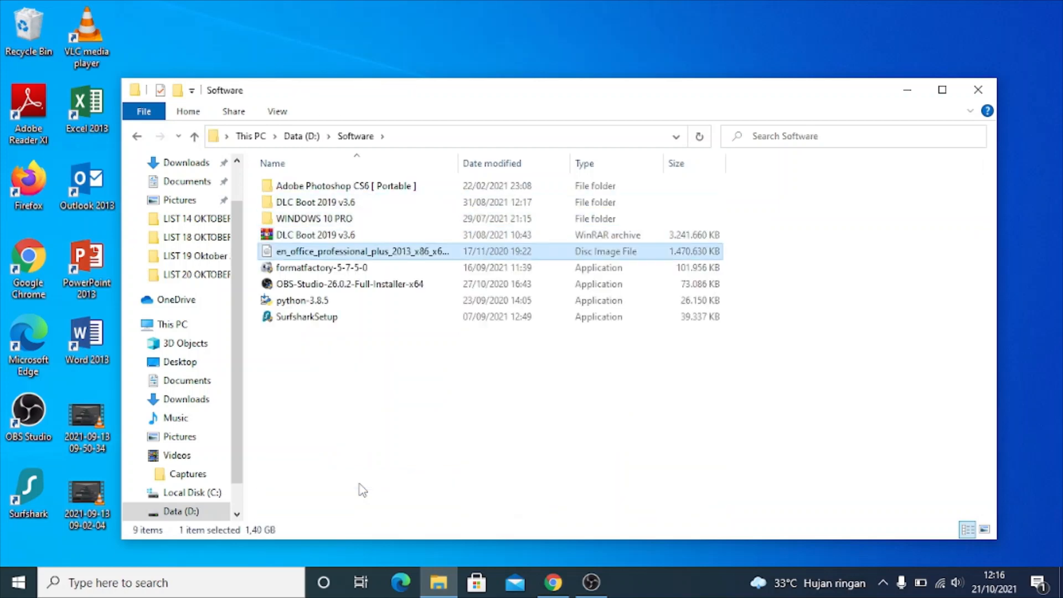
right_click(416, 272)
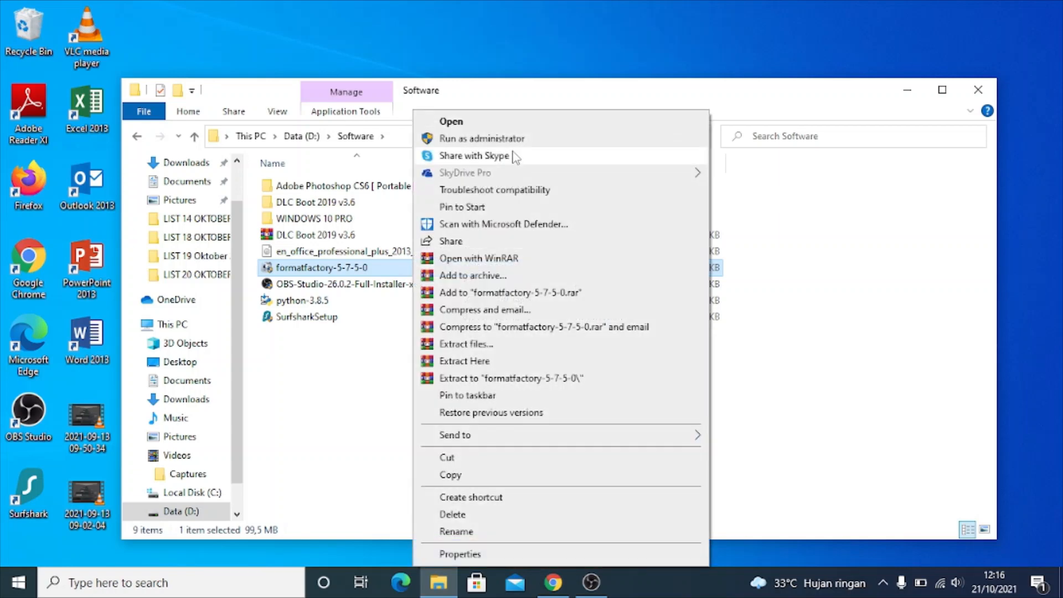
click(481, 138)
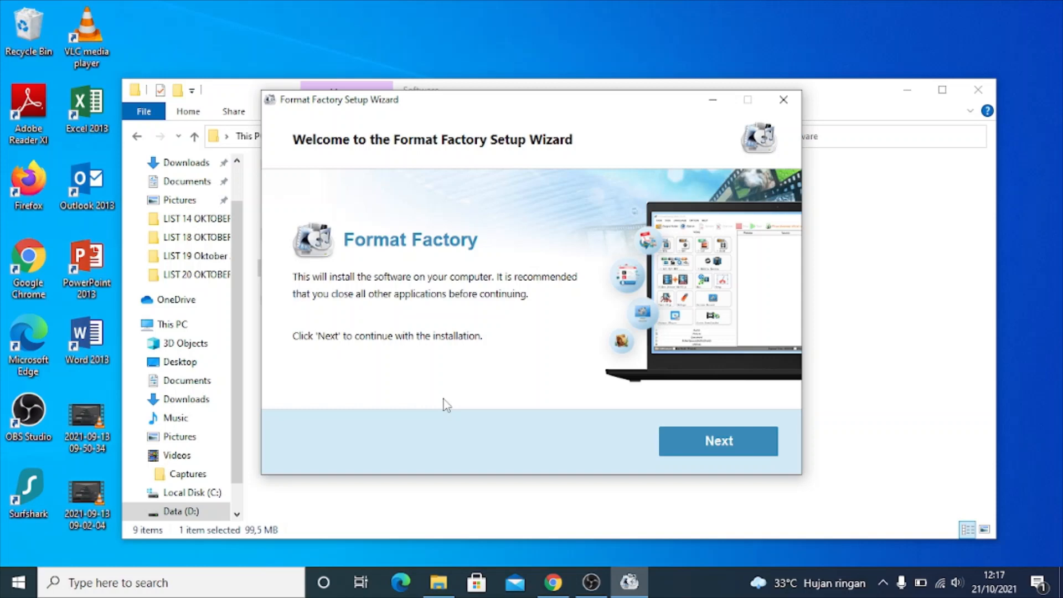
Install Format Factory in C:\Program Files (x86)\FormatFactory, accepting the license agreement and declining the Avast Free Antivirus and Charity Engine offers
click(732, 453)
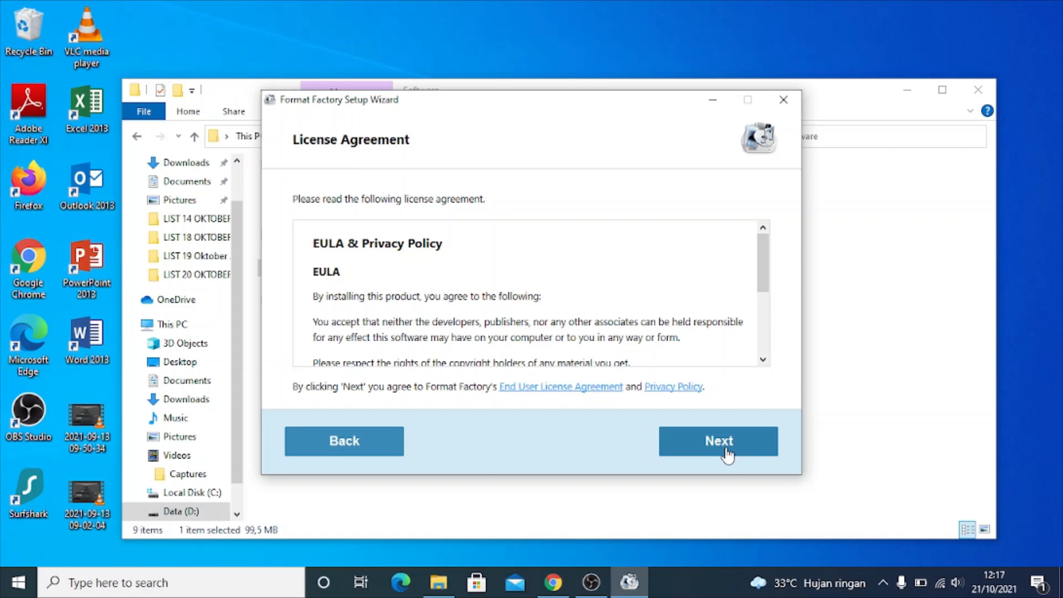
click(728, 455)
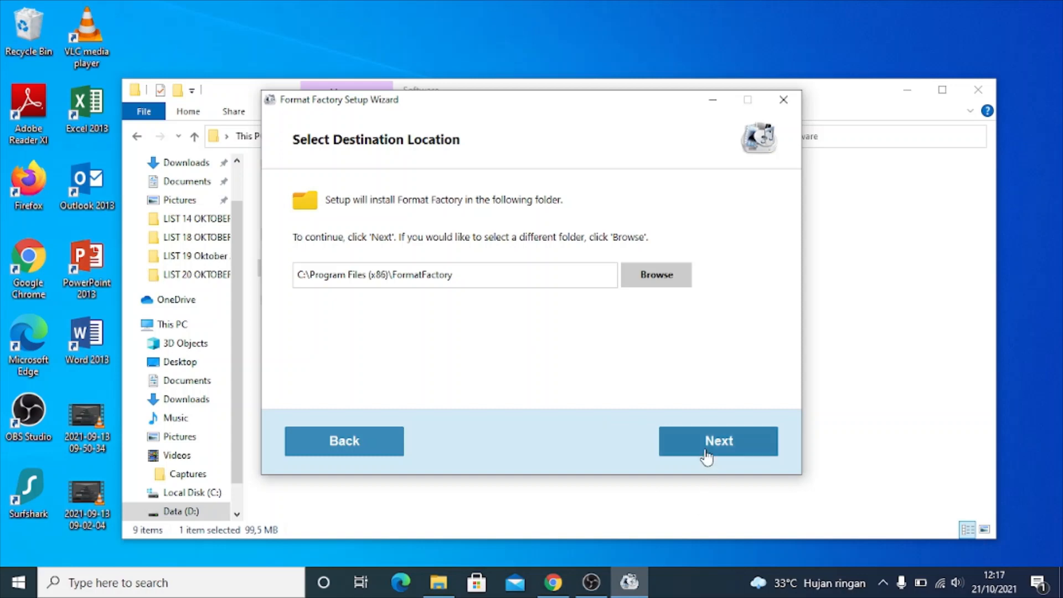
click(707, 456)
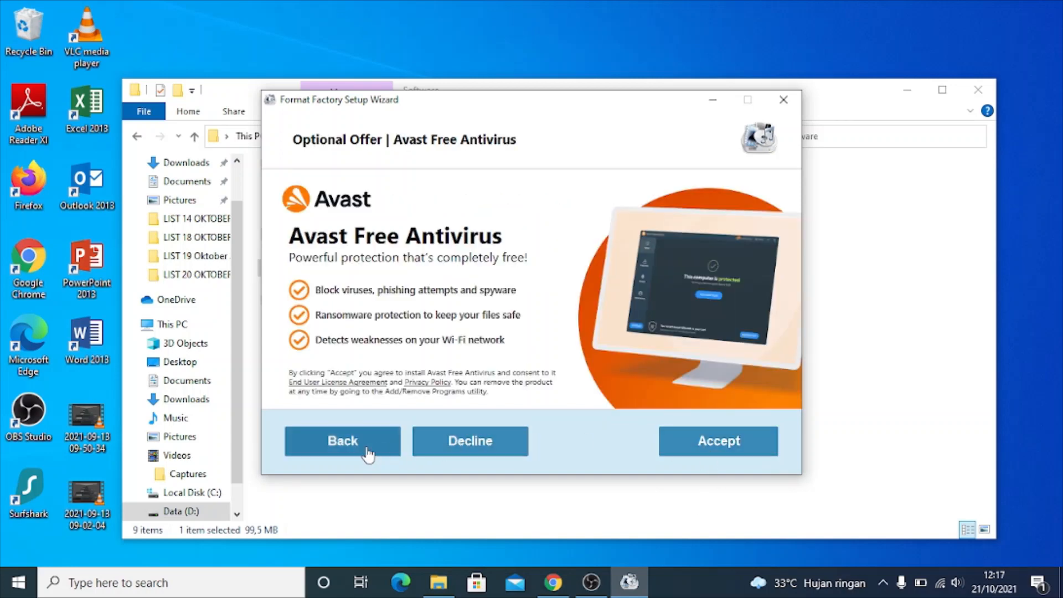
click(455, 453)
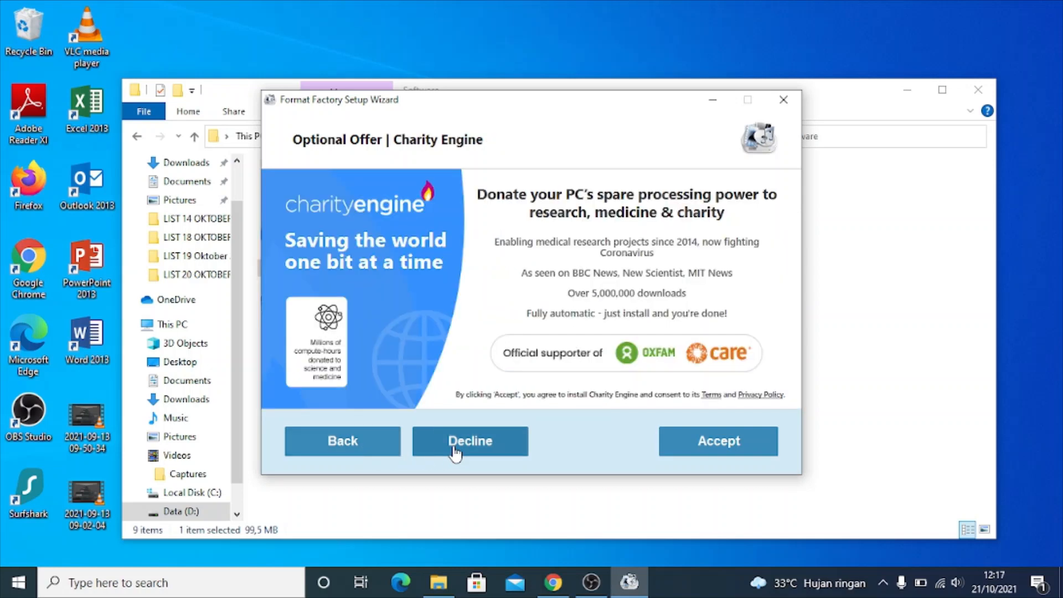
click(454, 453)
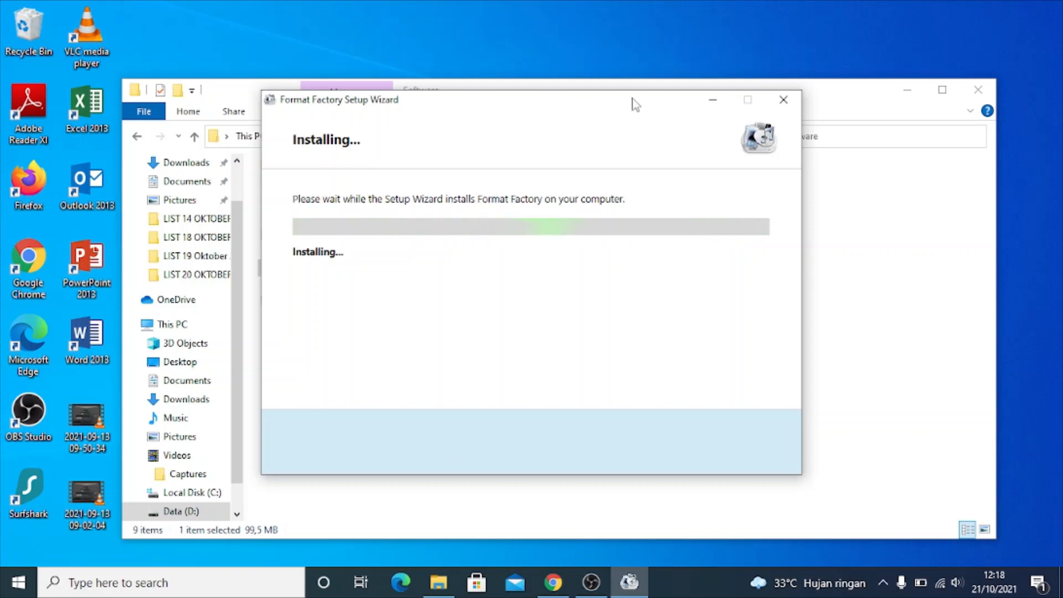
Minimize the Software folder window and finish the setup with Launch Format Factory enabled
click(901, 90)
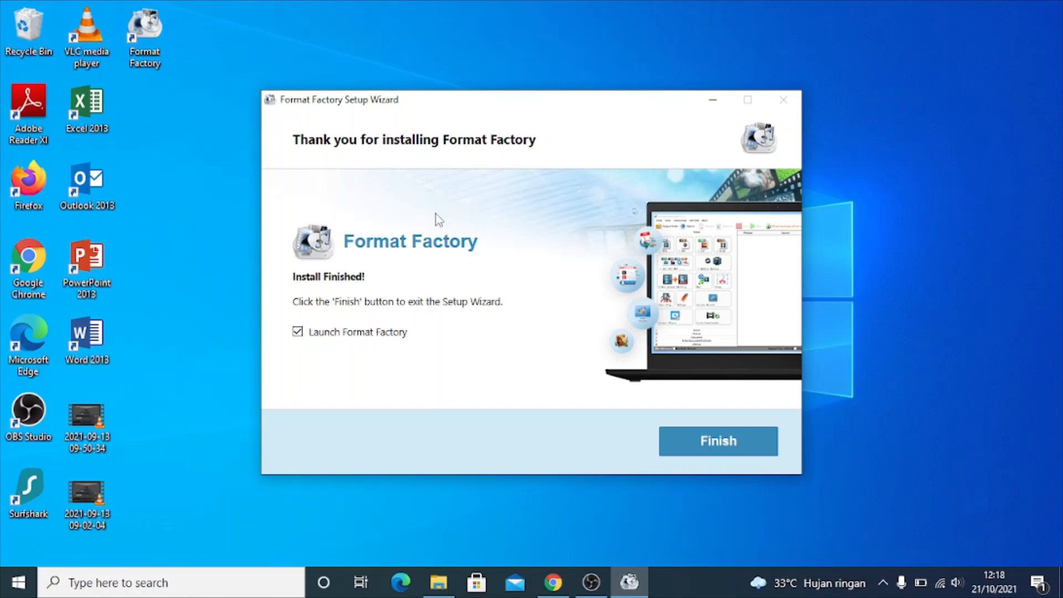
click(301, 339)
click(297, 332)
click(689, 451)
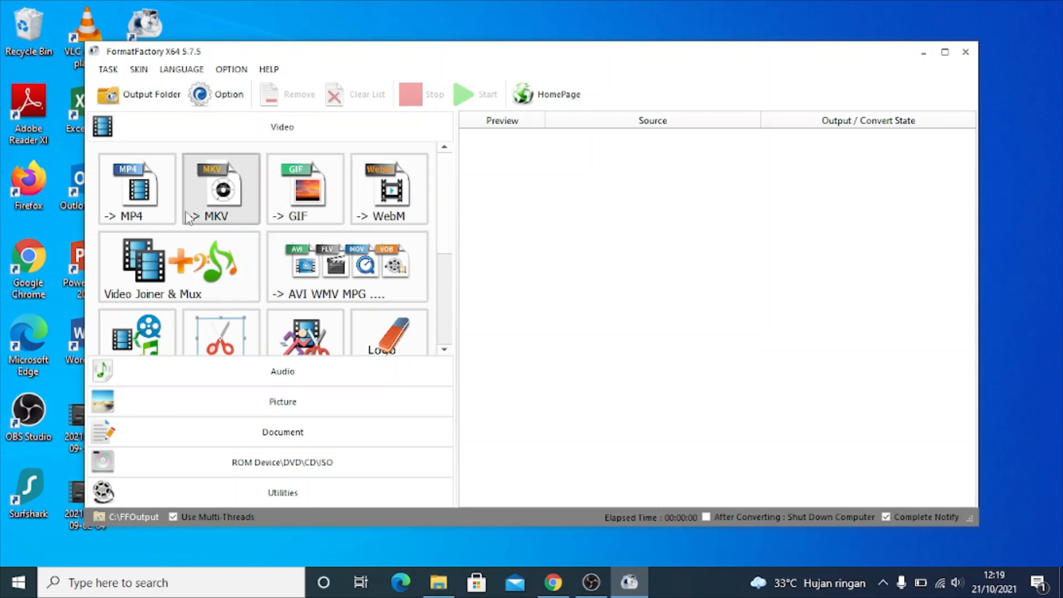
click(144, 203)
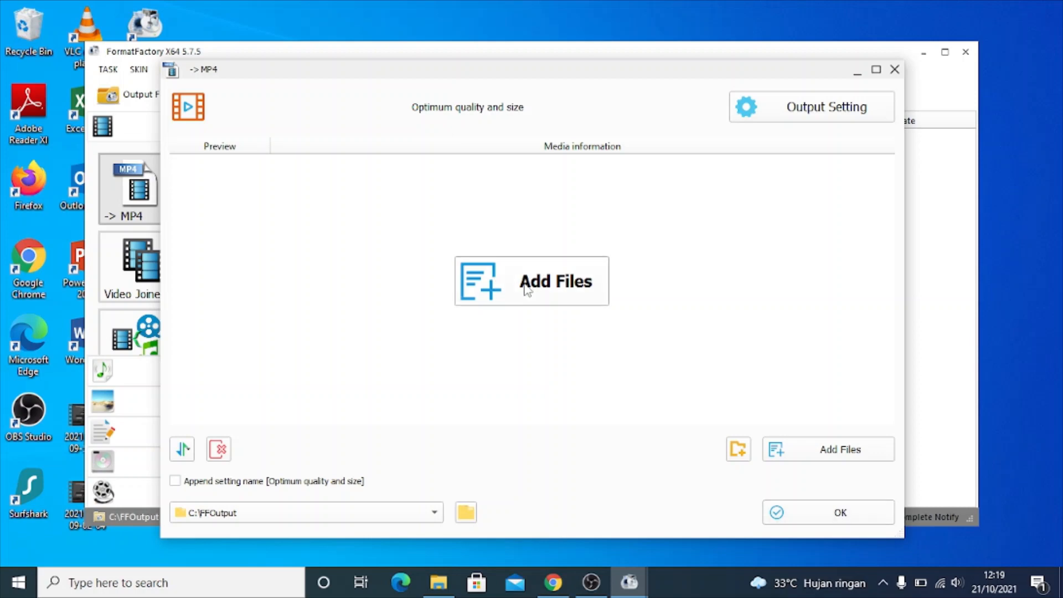
click(526, 288)
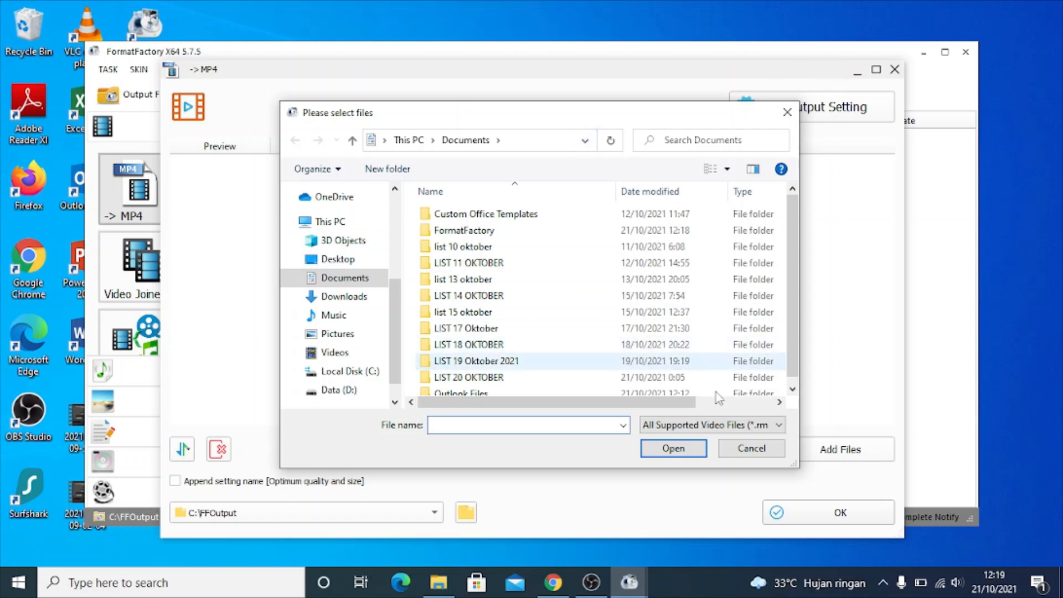
click(742, 454)
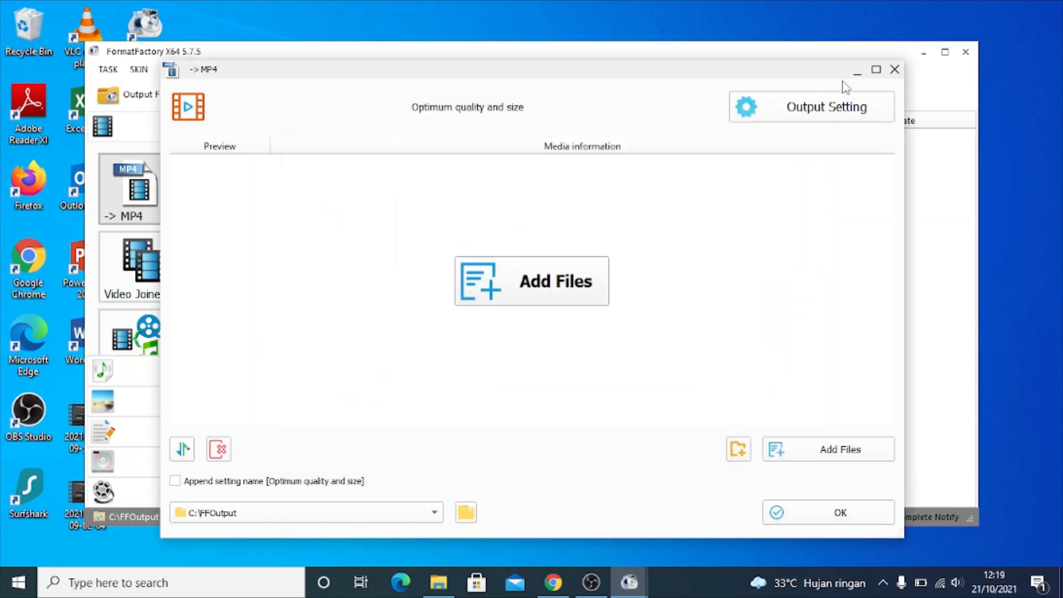
click(858, 71)
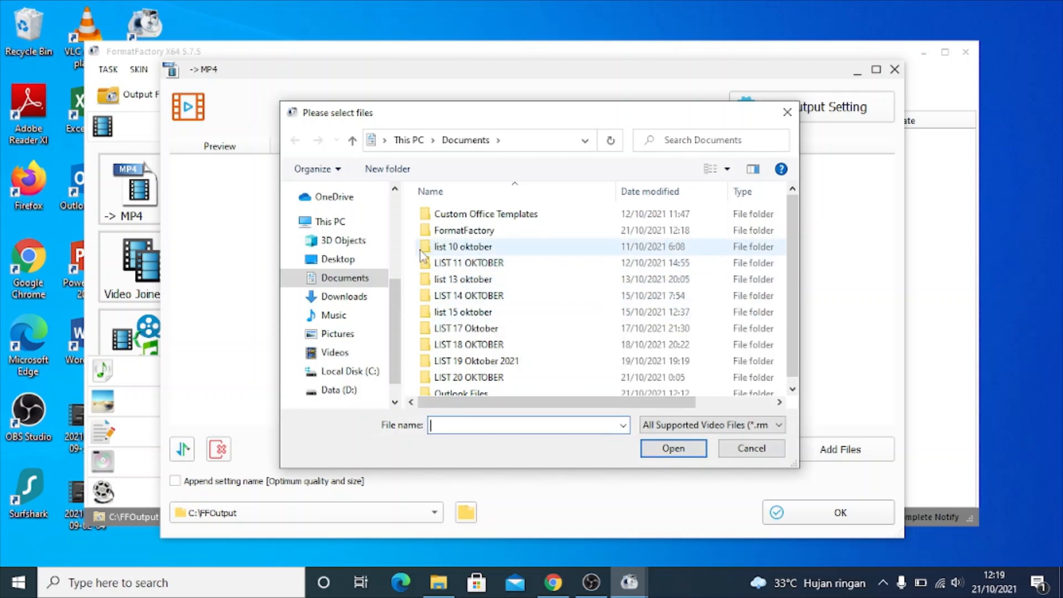
click(336, 261)
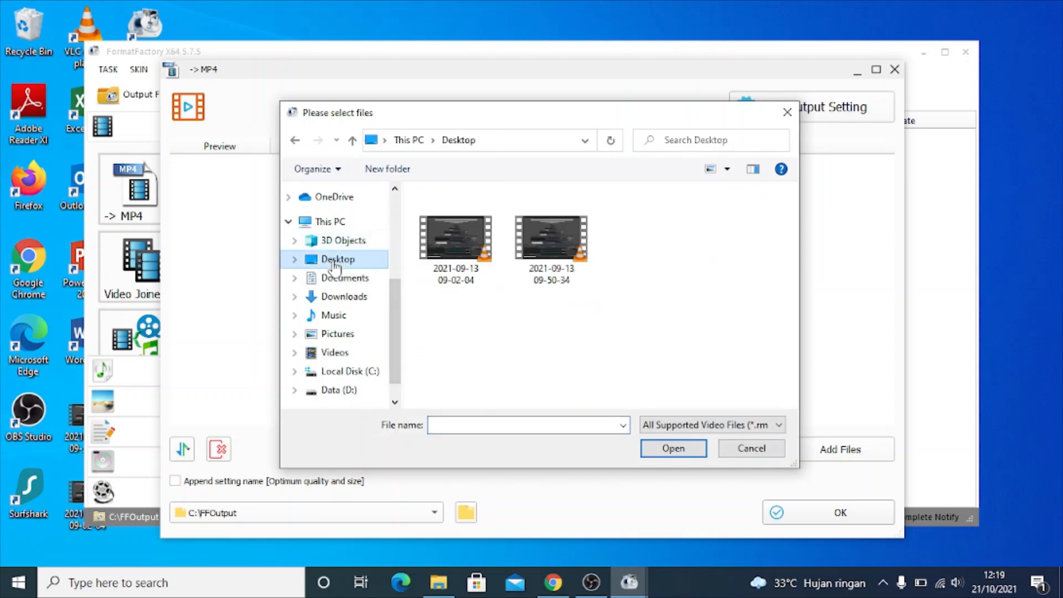
click(456, 238)
ctrl+click(552, 238)
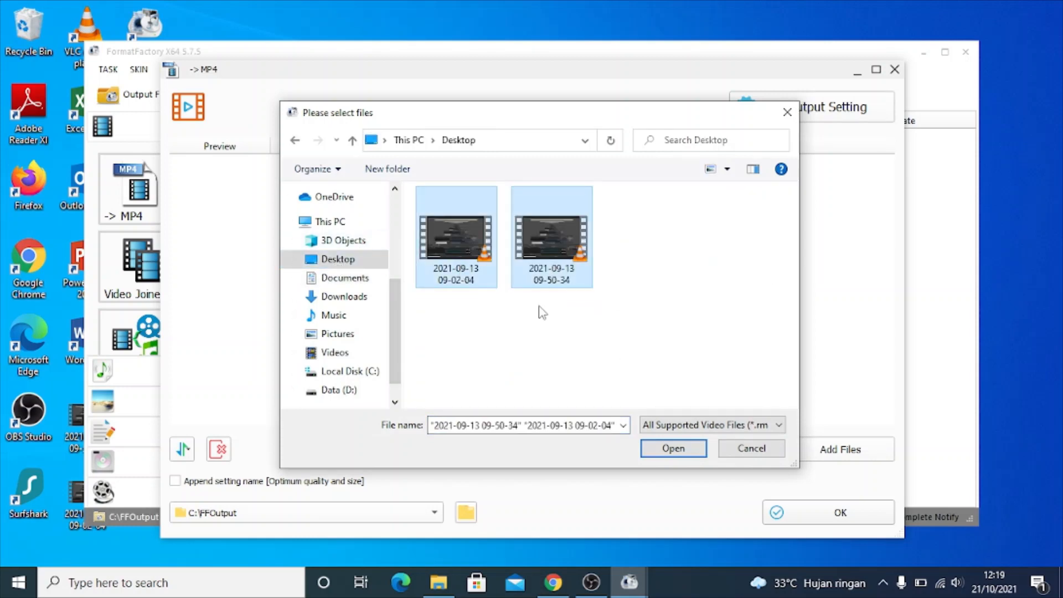
click(665, 453)
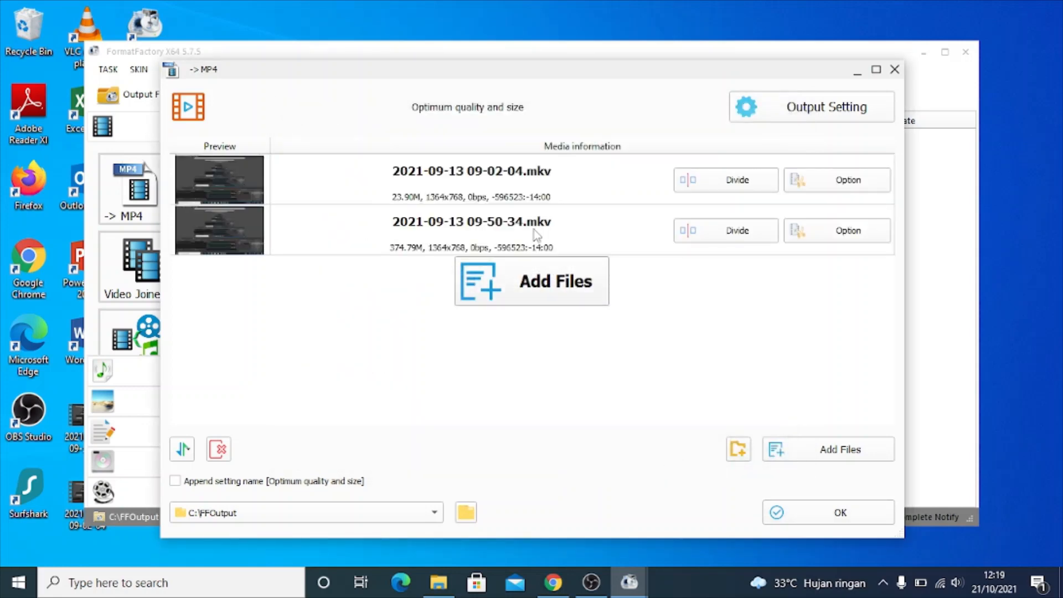
click(73, 426)
right_click(74, 426)
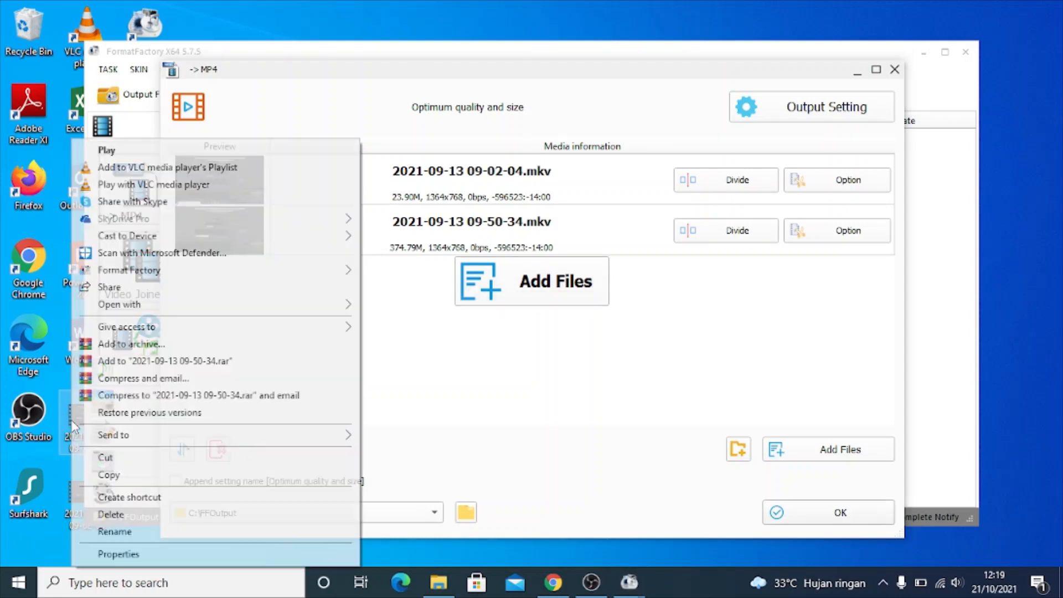
click(118, 554)
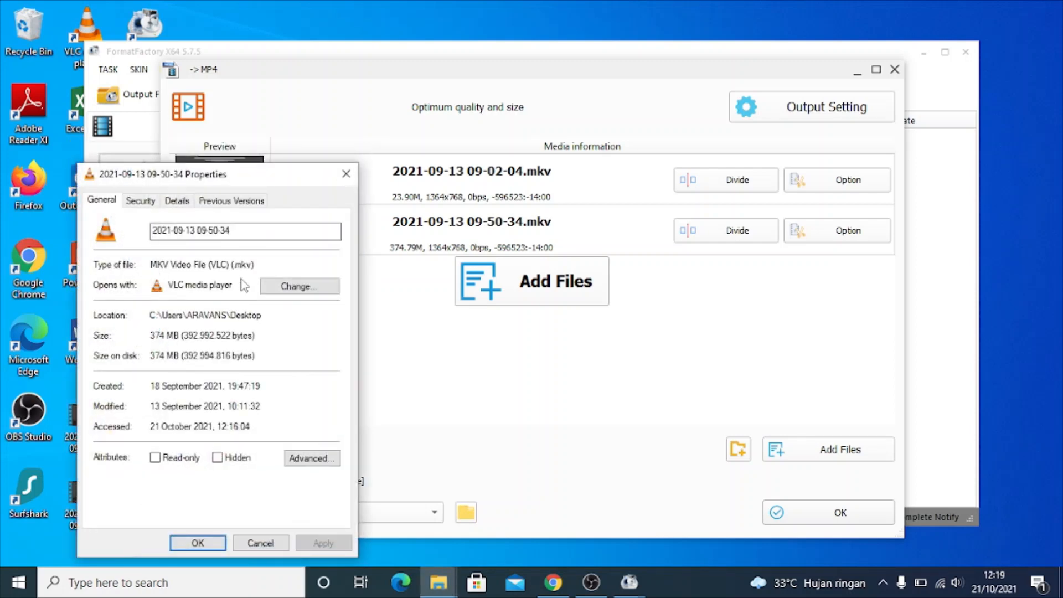
click(347, 173)
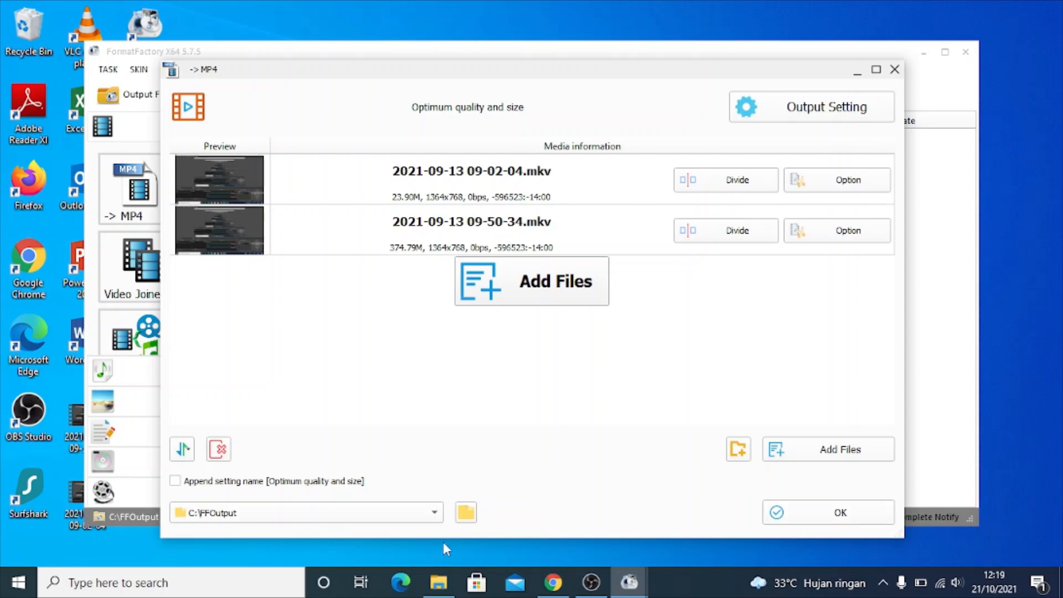
Confirm the two MKV videos for MP4 output in C:\FFOutput and start the conversion
click(817, 520)
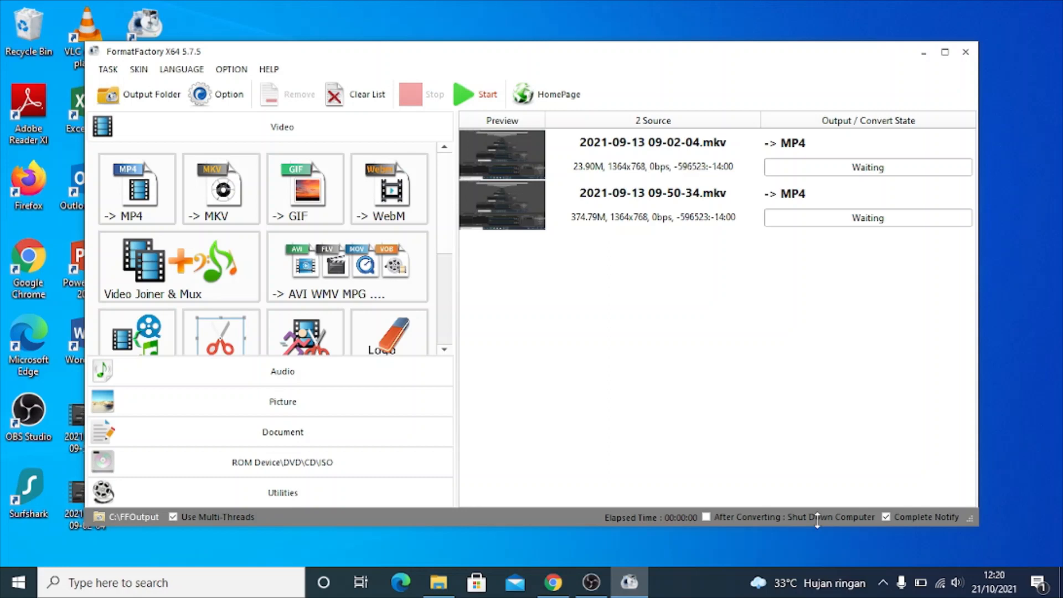
click(466, 96)
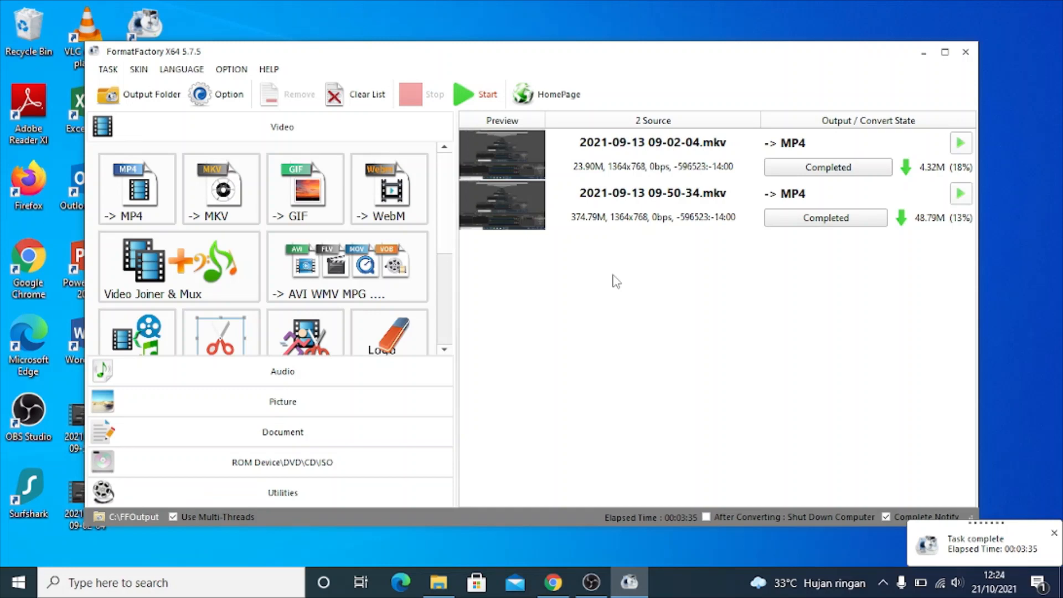
click(826, 223)
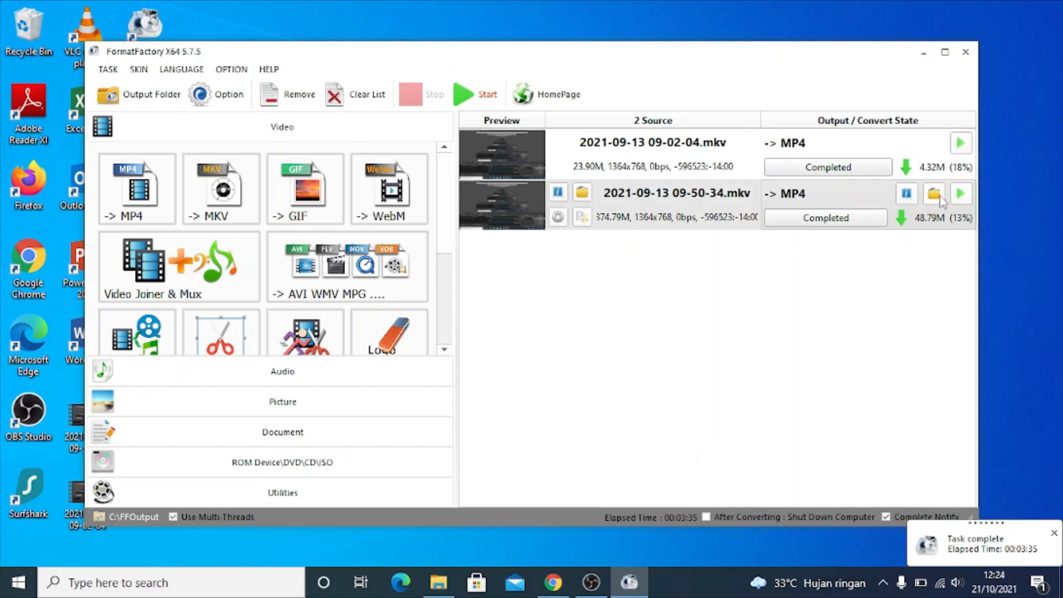
click(941, 196)
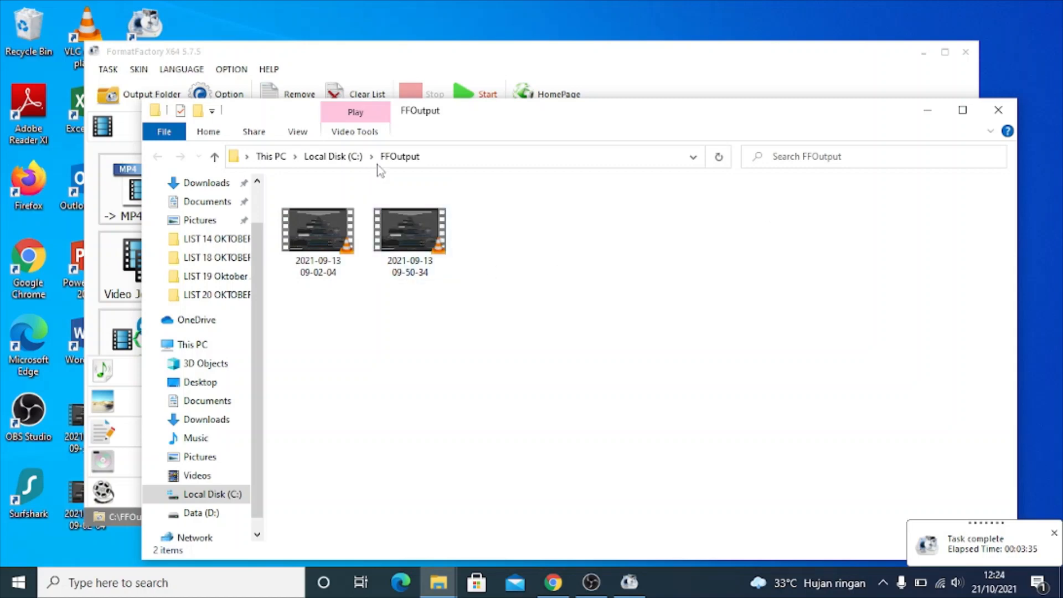
click(220, 347)
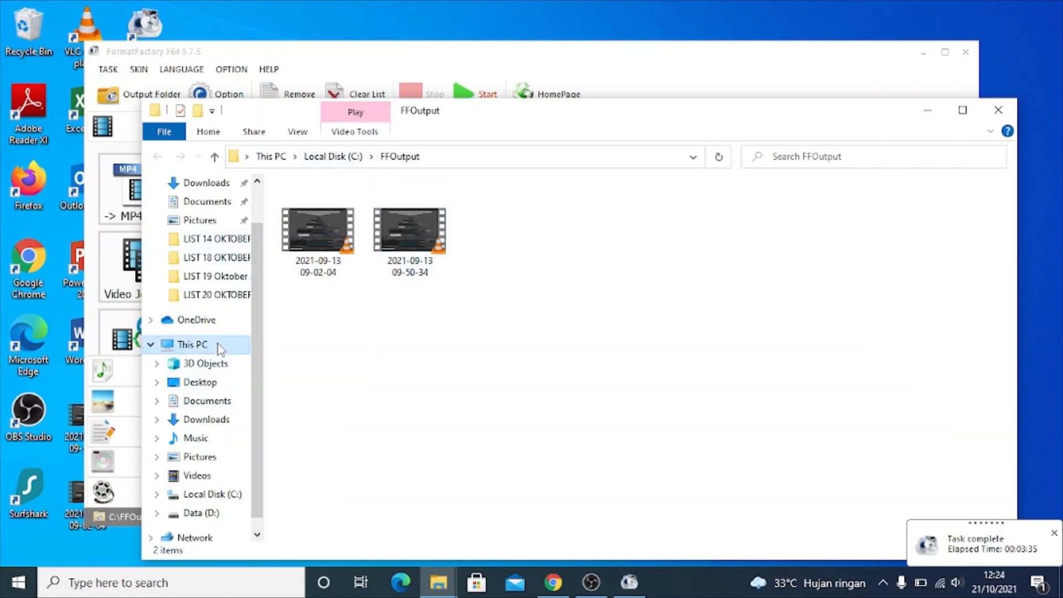
click(203, 475)
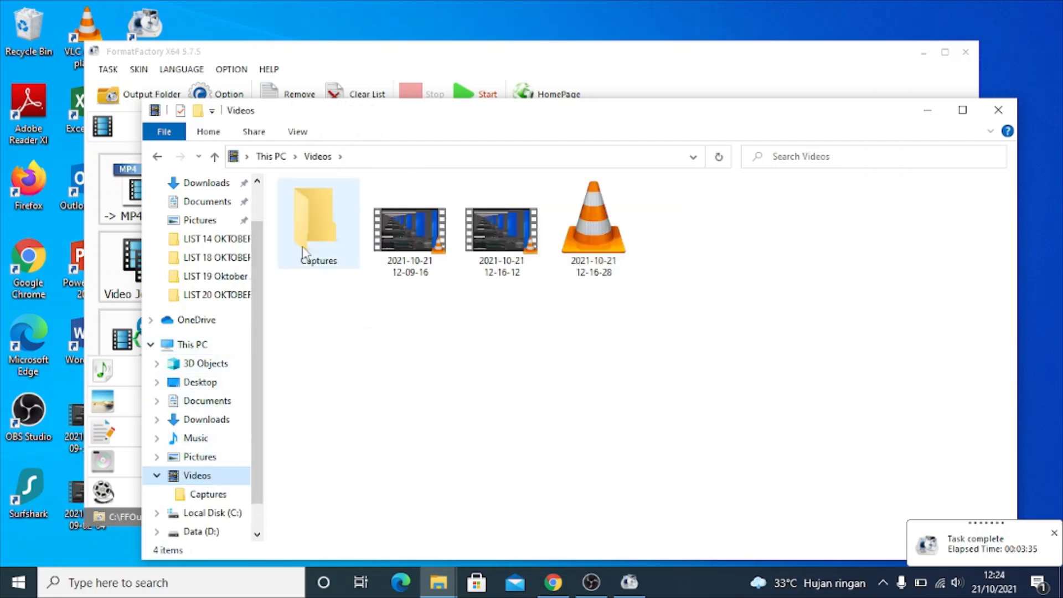
click(331, 236)
double_click(331, 236)
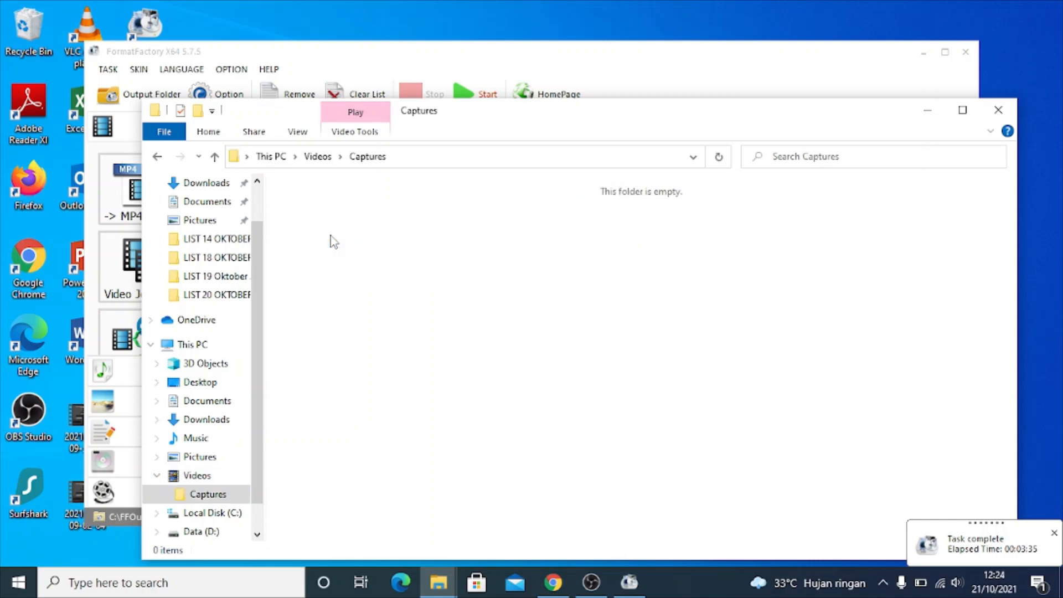
click(191, 345)
click(205, 513)
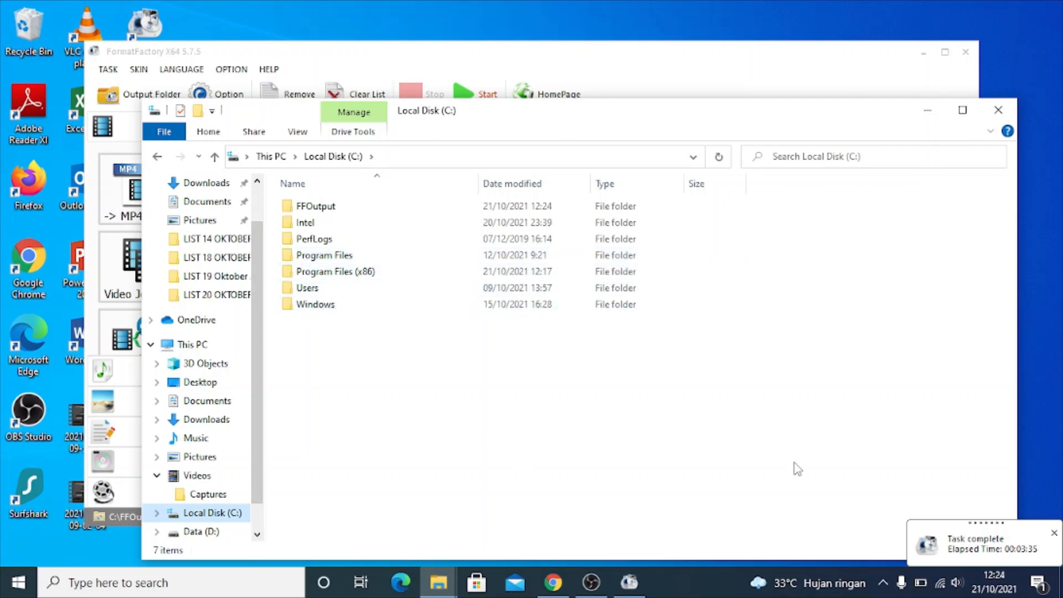
click(988, 556)
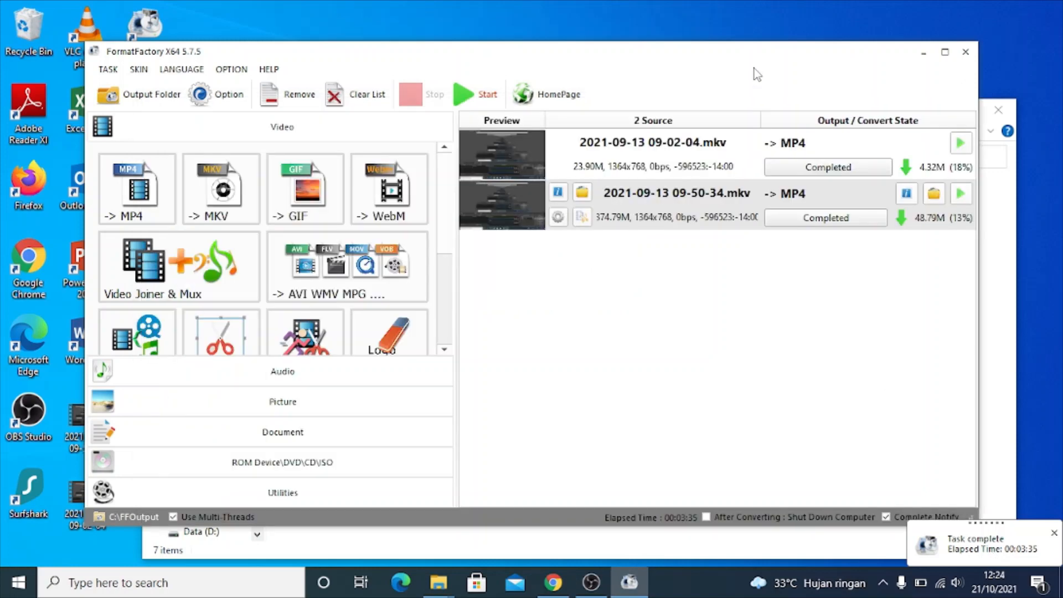
Reopen the converted video's output location and trace the path to FFOutput through This PC and Local Disk (C:)
click(935, 195)
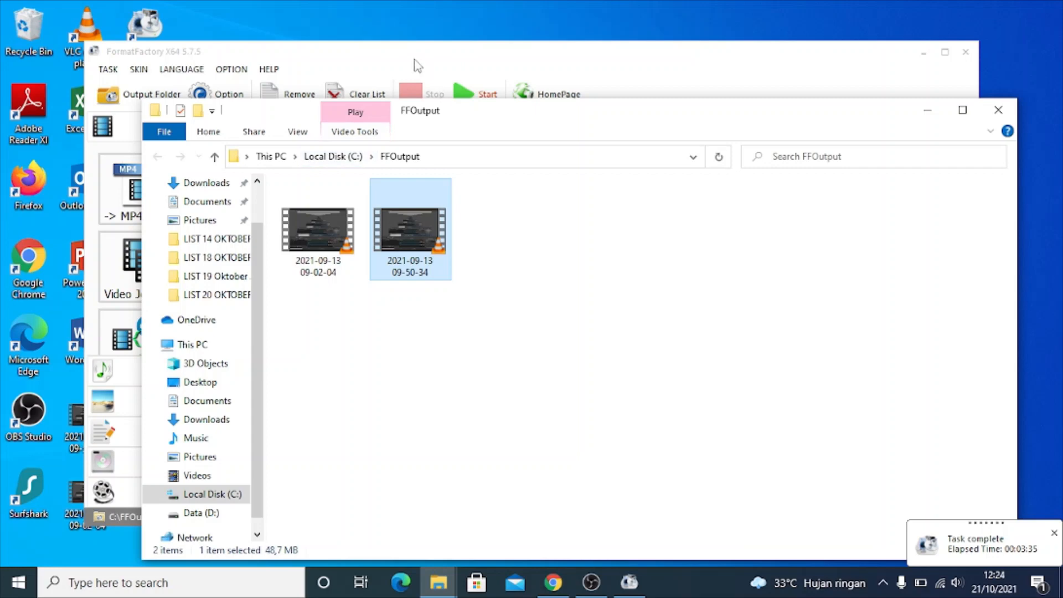
click(328, 160)
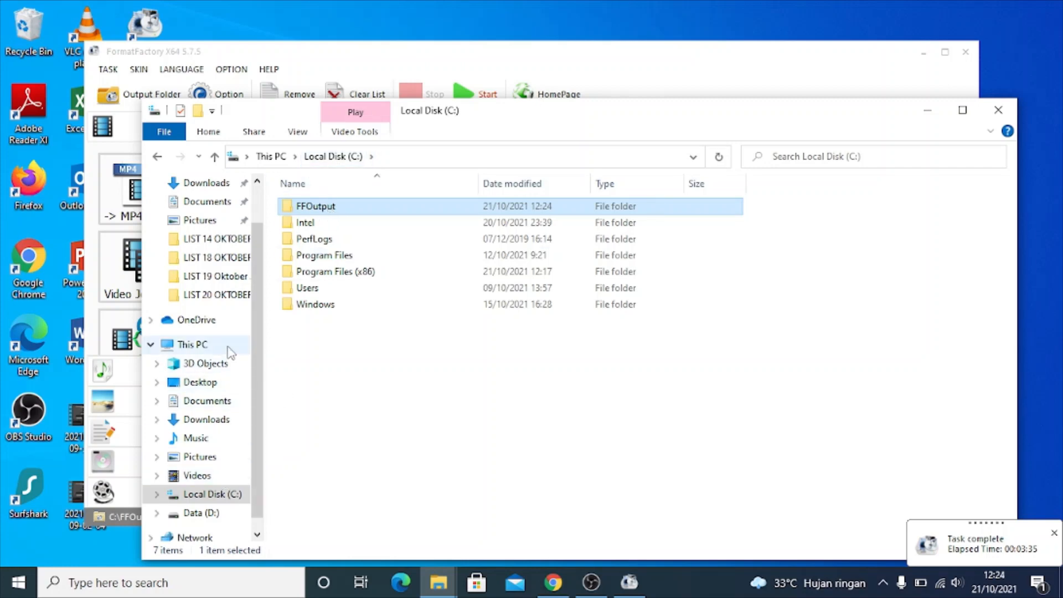
click(185, 344)
double_click(342, 382)
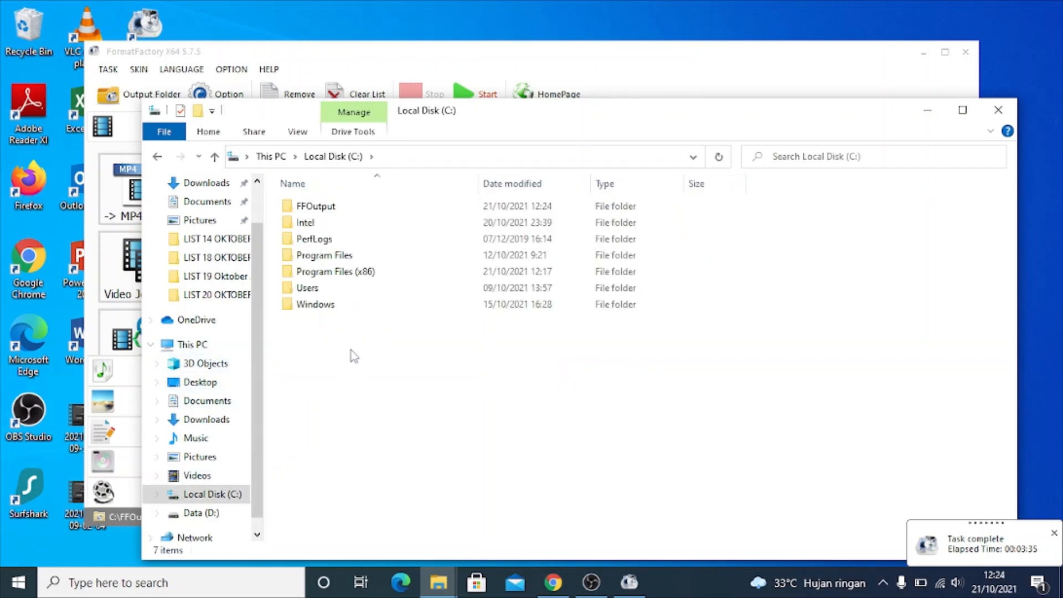
click(337, 208)
double_click(368, 211)
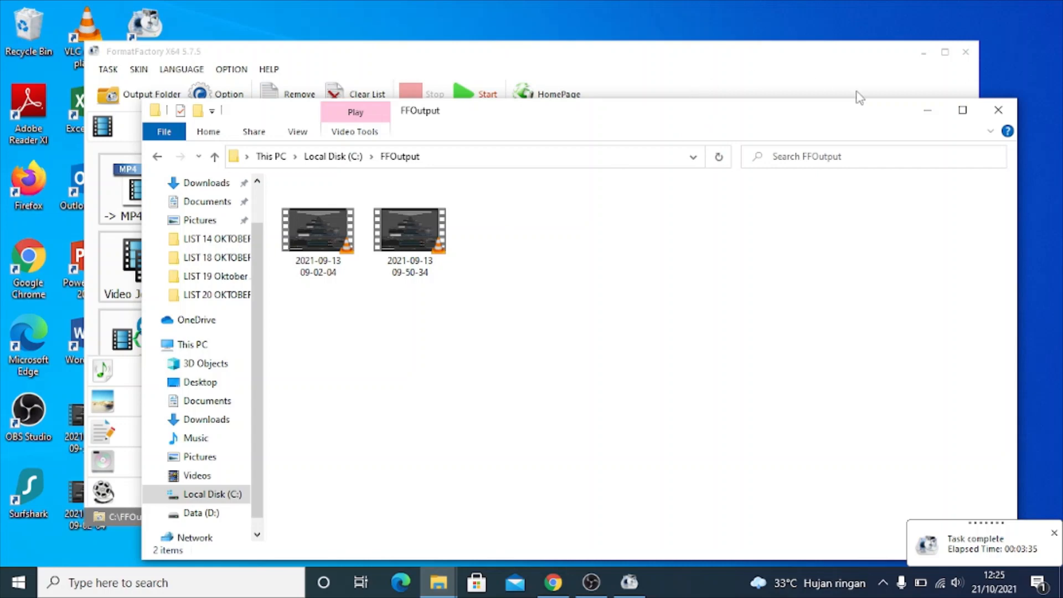
Close the FFOutput folder window and exit Format Factory
click(992, 118)
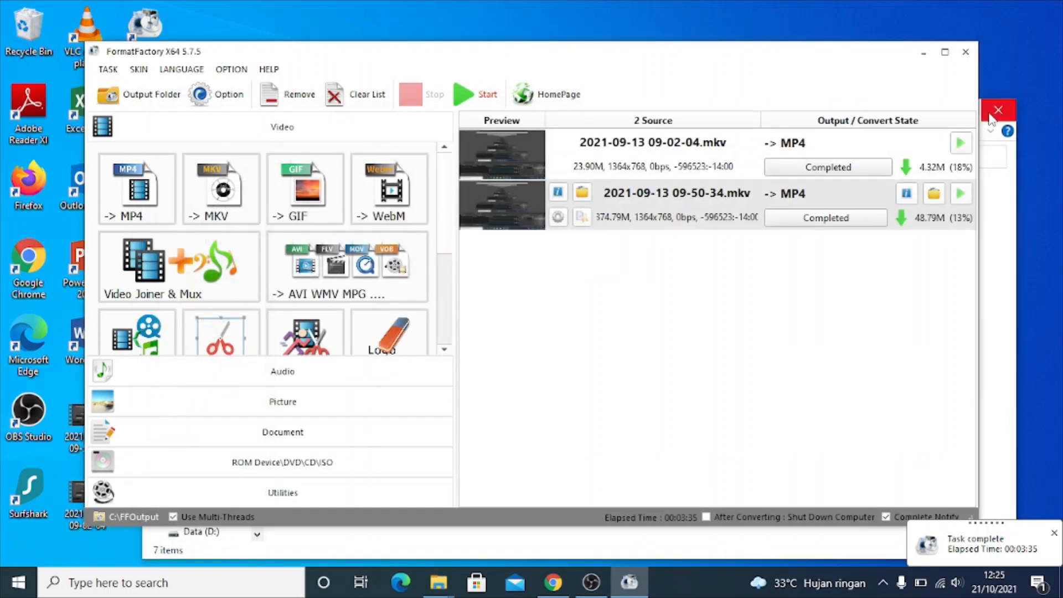
click(974, 51)
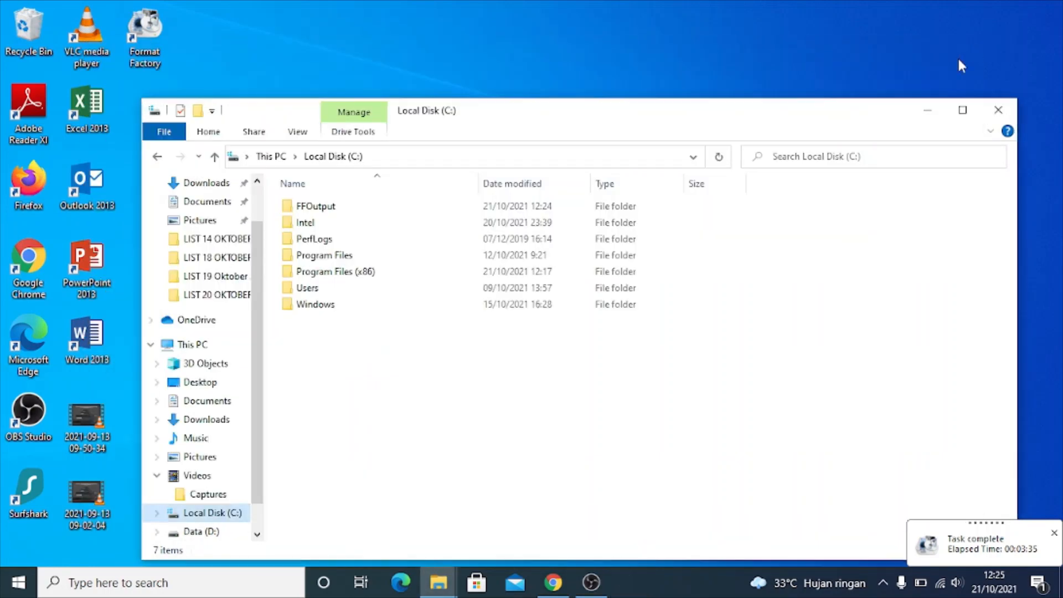